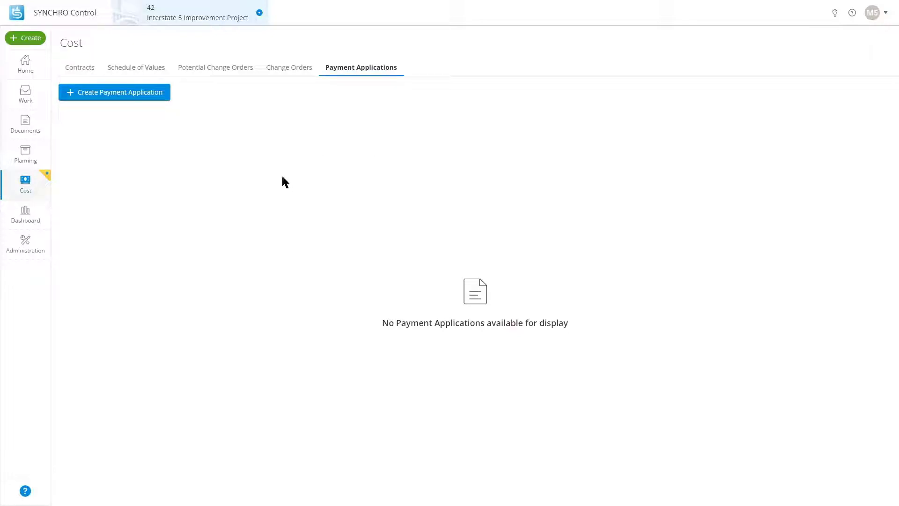
Start a new payment application on contract CON-00001: [Prime] Interstate 5 Improvement
left_click(139, 97)
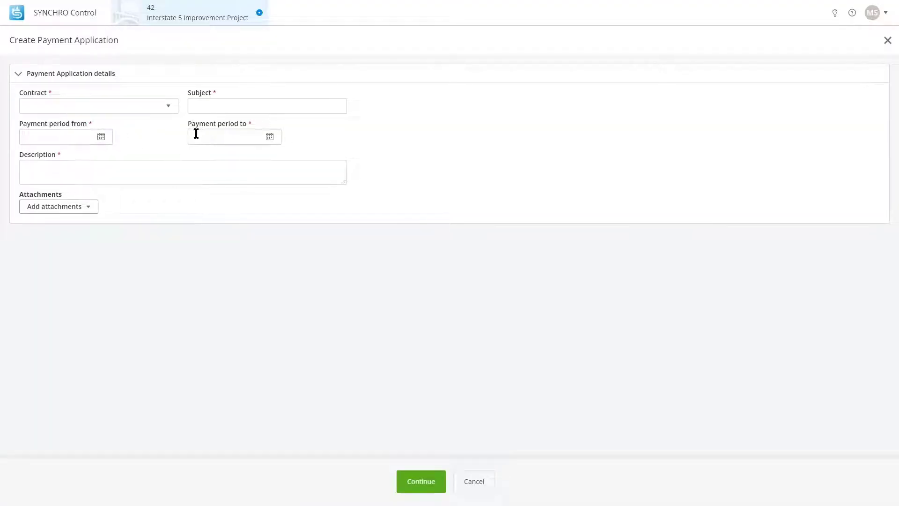
left_click(149, 106)
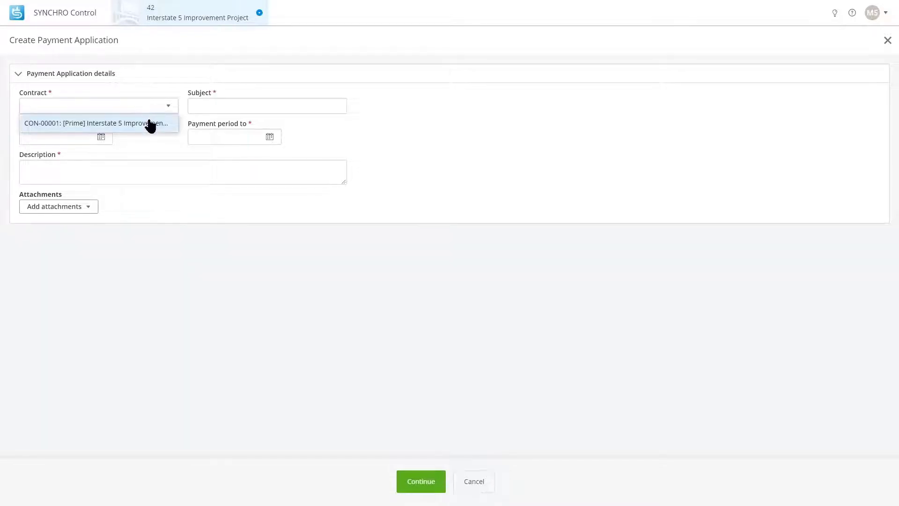
left_click(148, 123)
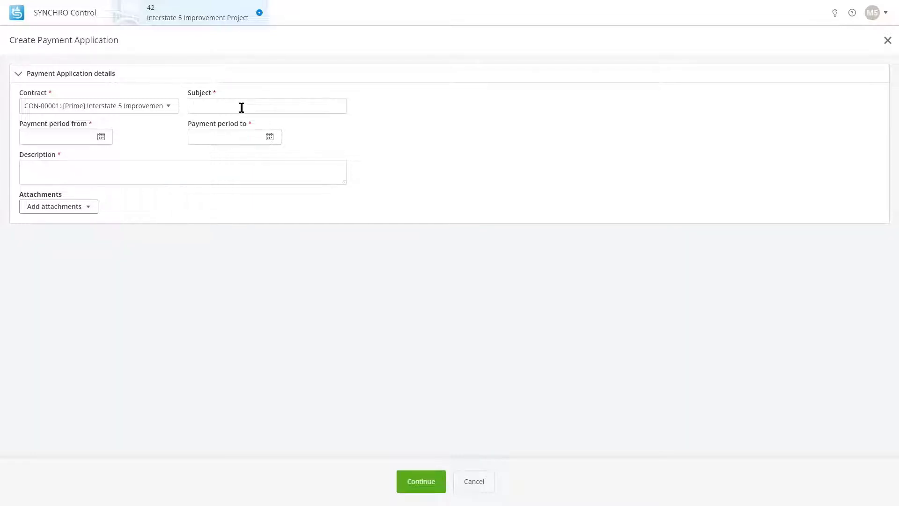
Enter 'September 2021 Payment Application' as the subject, retyping it after a false start
type("Septemb")
key("ctrl+BackSpace")
type("September 2022")
type(" Payment Application")
Pick Sep 1, 2021 as the period start and Sep 30, 2021 as the period end
left_click(66, 137)
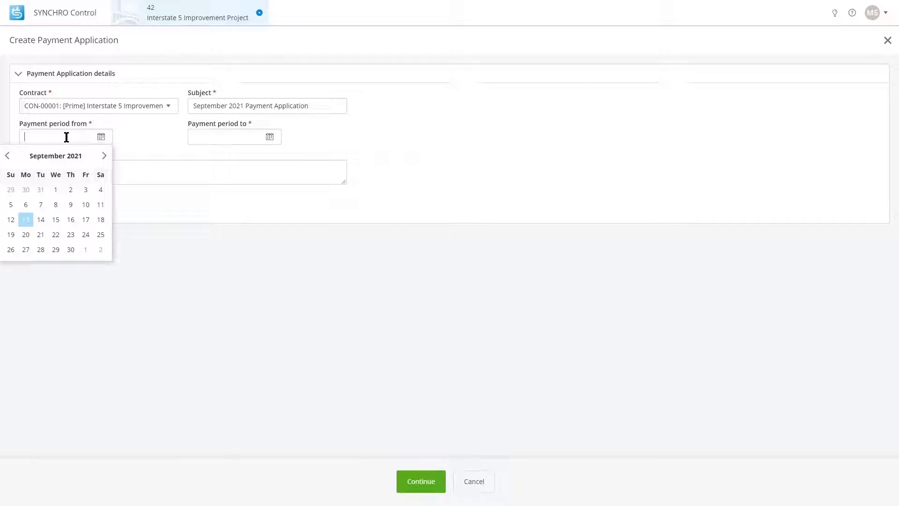
left_click(55, 189)
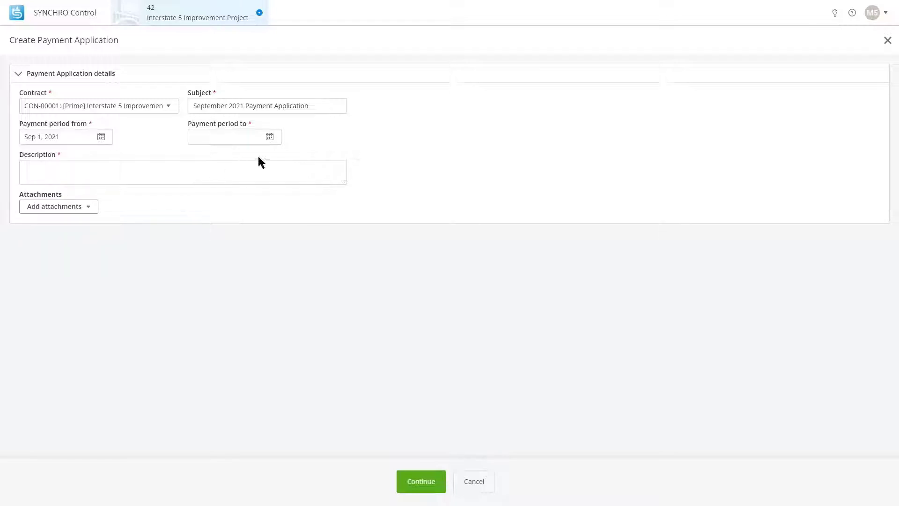
left_click(269, 137)
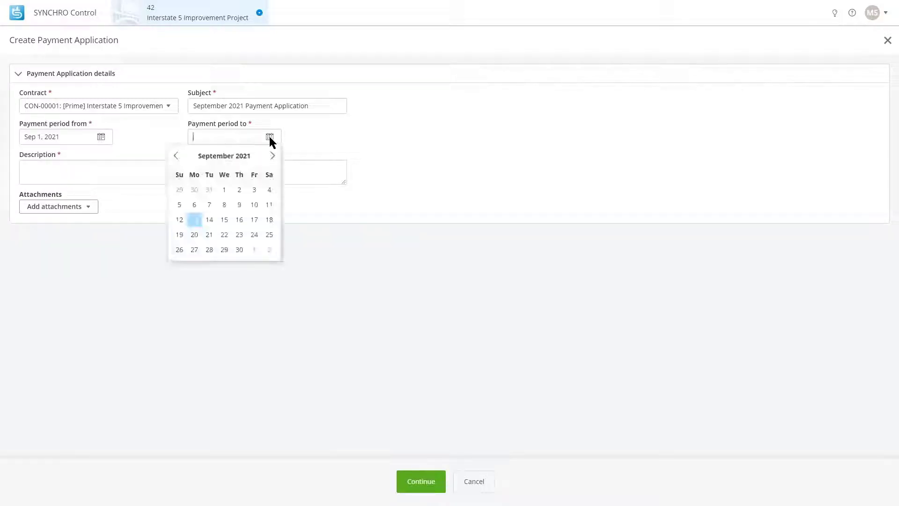
left_click(239, 250)
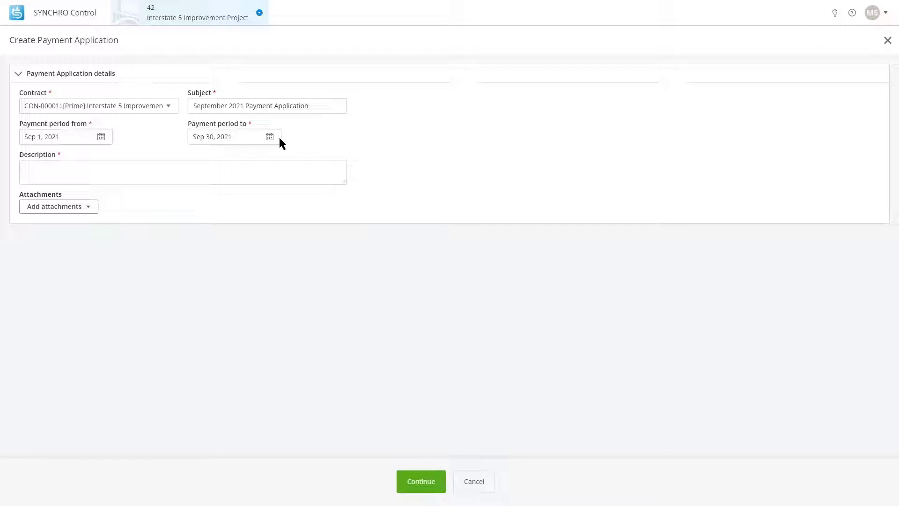
Briefly change the period start to Aug 1, 2021, then restore it to Sep 1, 2021
left_click(100, 137)
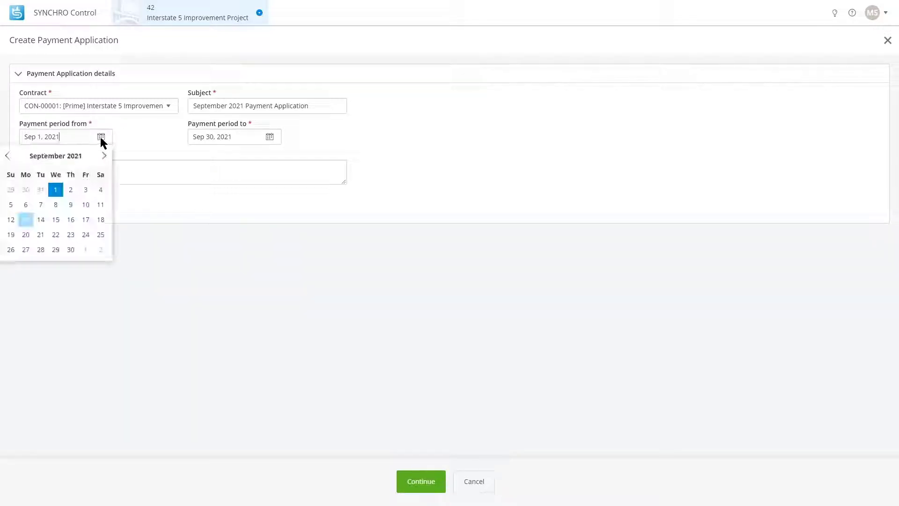
left_click(7, 156)
left_click(12, 190)
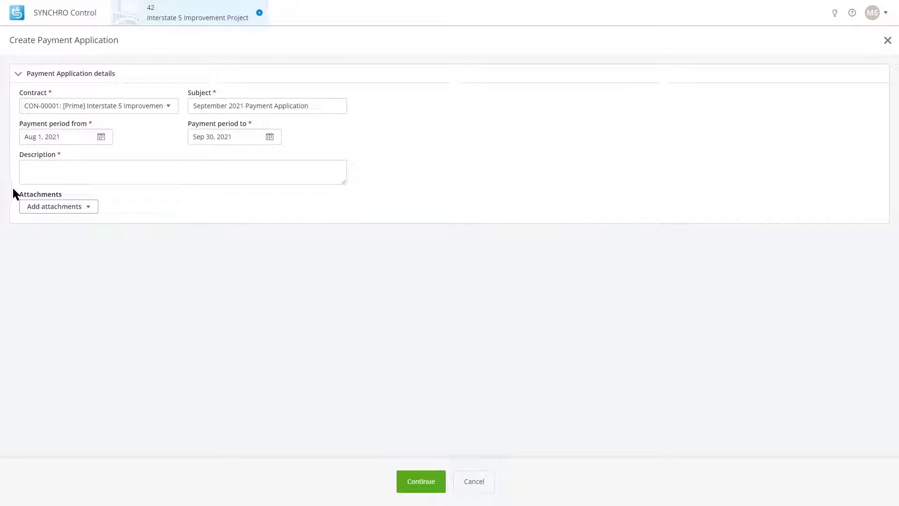
left_click(270, 138)
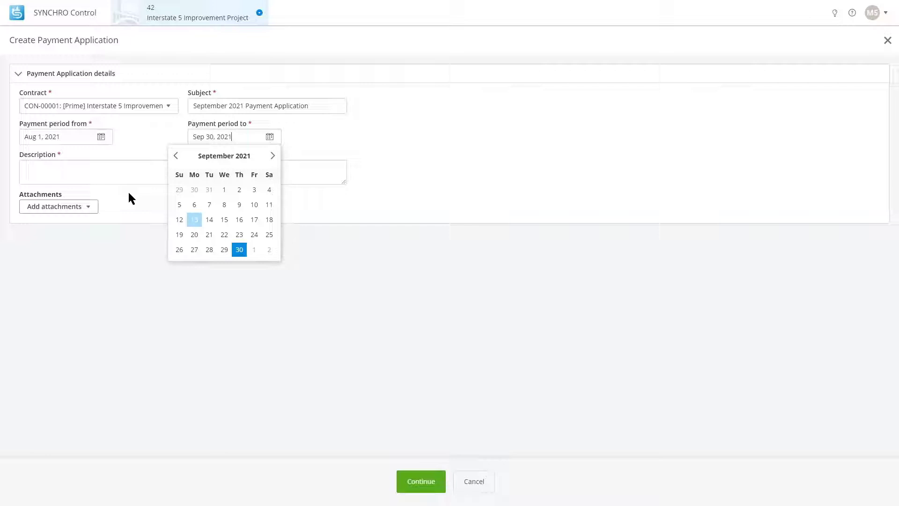
left_click(102, 137)
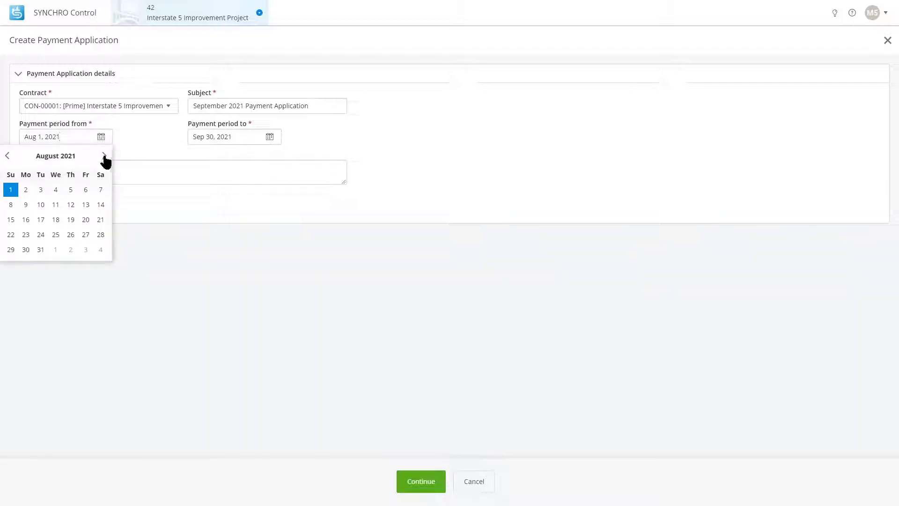
left_click(104, 156)
left_click(54, 187)
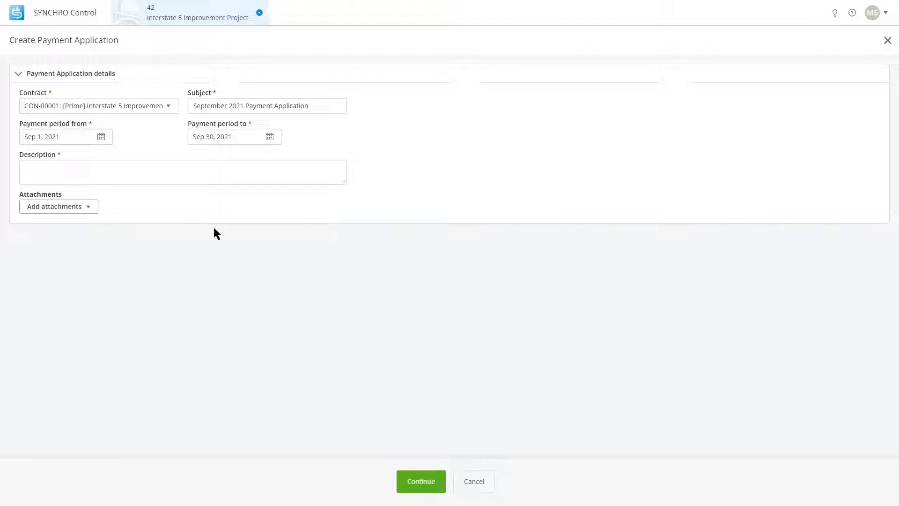
left_click(201, 181)
Enter 'Sept. Pay App' as the application's description
type("SEP")
key("BackSpace")
key("BackSpace")
type("ept. Pay App")
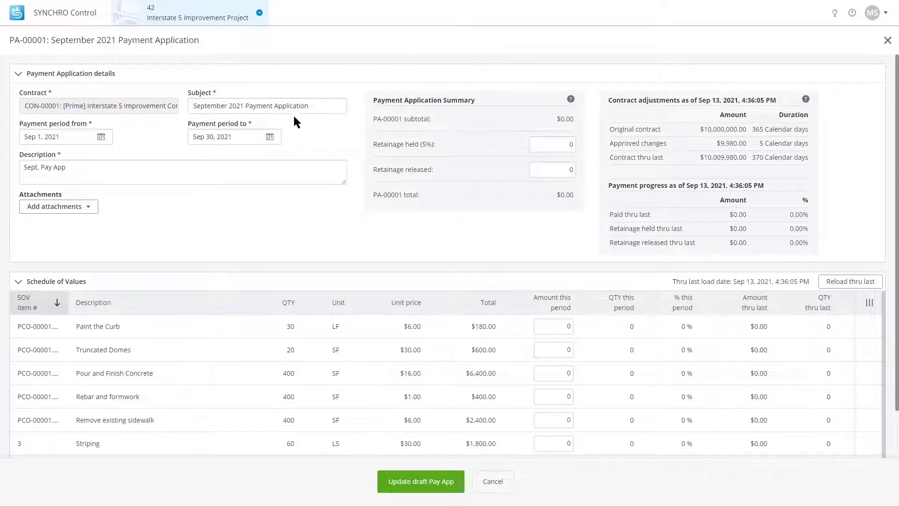
left_click(316, 111)
scroll(375, 221, "down", 1)
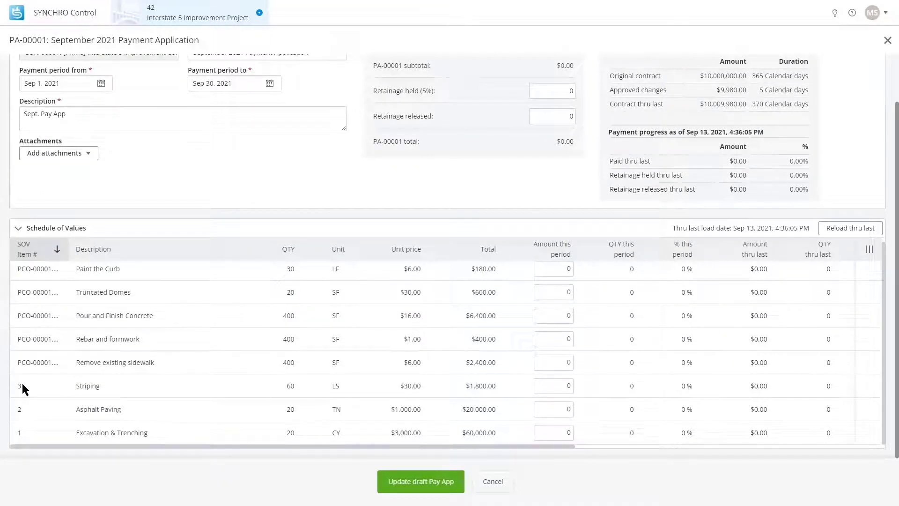
left_click_drag(21, 381, 15, 430)
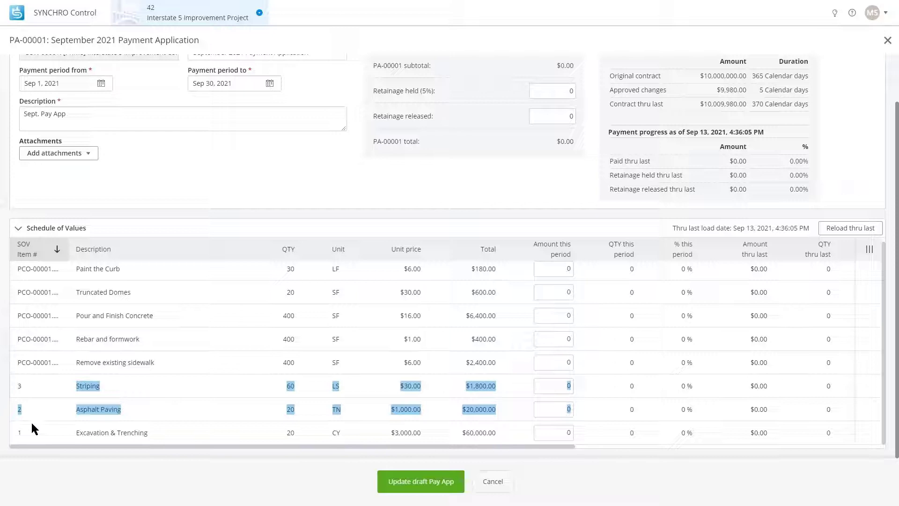
left_click(31, 420)
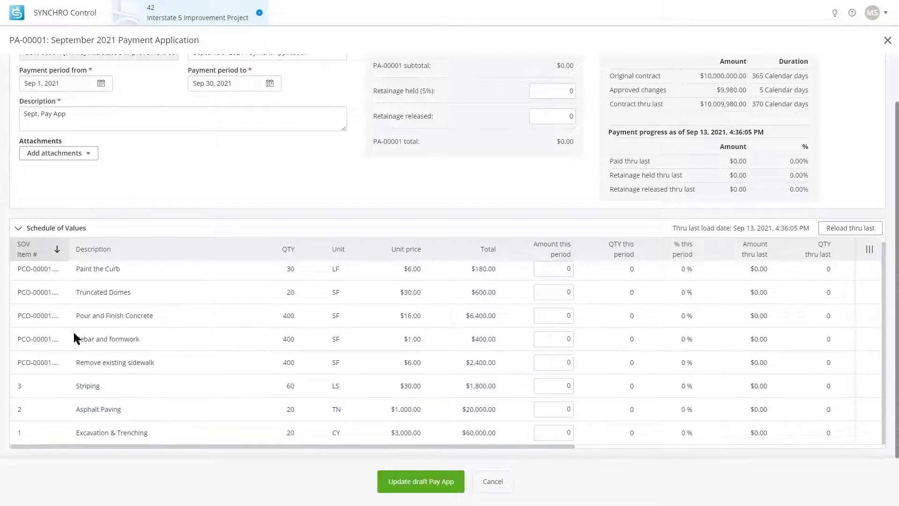
scroll(54, 330, "up", 1)
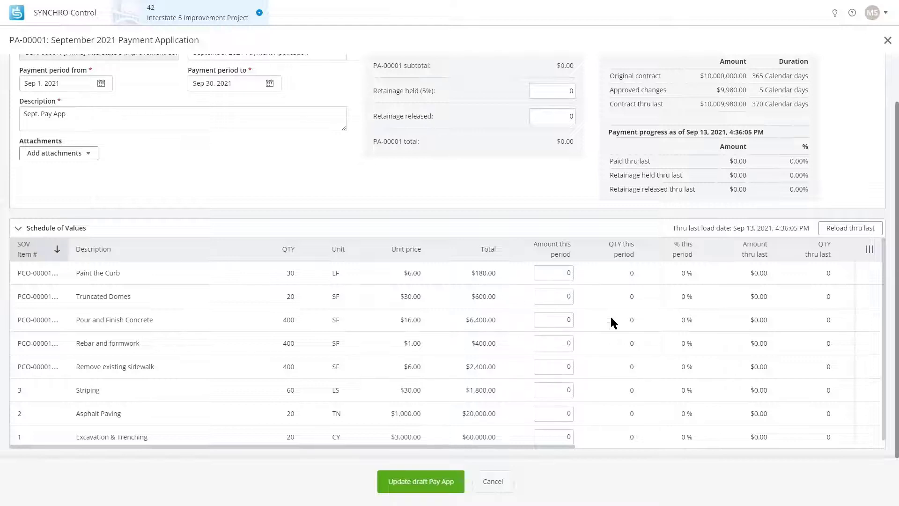
scroll(421, 147, "up", 2)
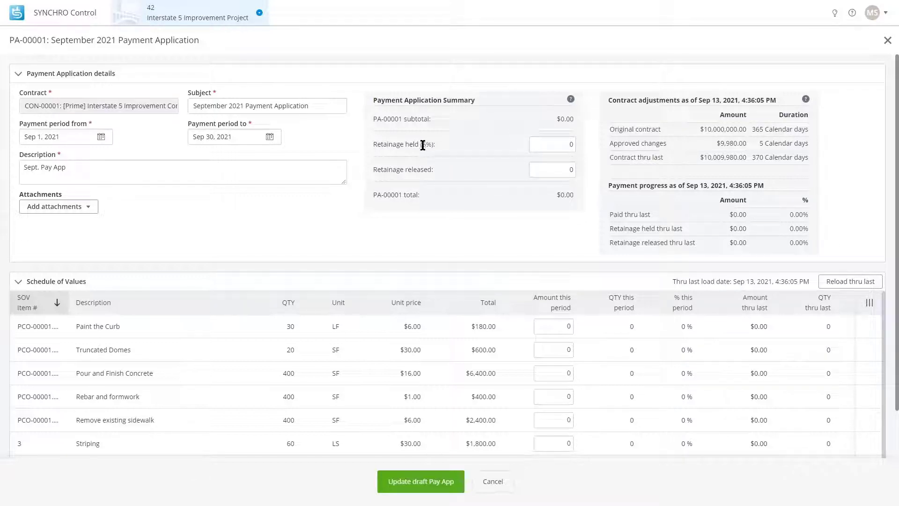
left_click_drag(423, 145, 434, 146)
left_click(430, 144)
double_click(545, 145)
Bill 400 this period for Rebar and formwork
left_click(573, 169)
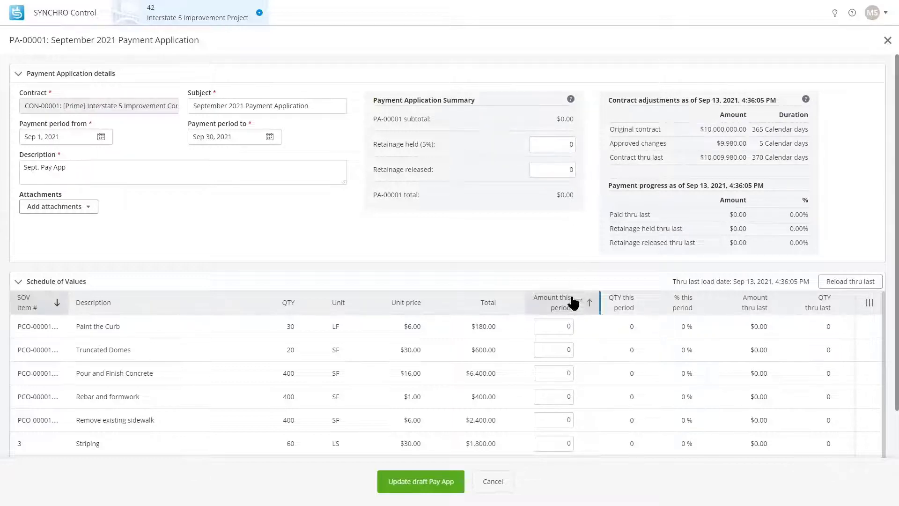
scroll(566, 206, "down", 1)
scroll(568, 206, "down", 1)
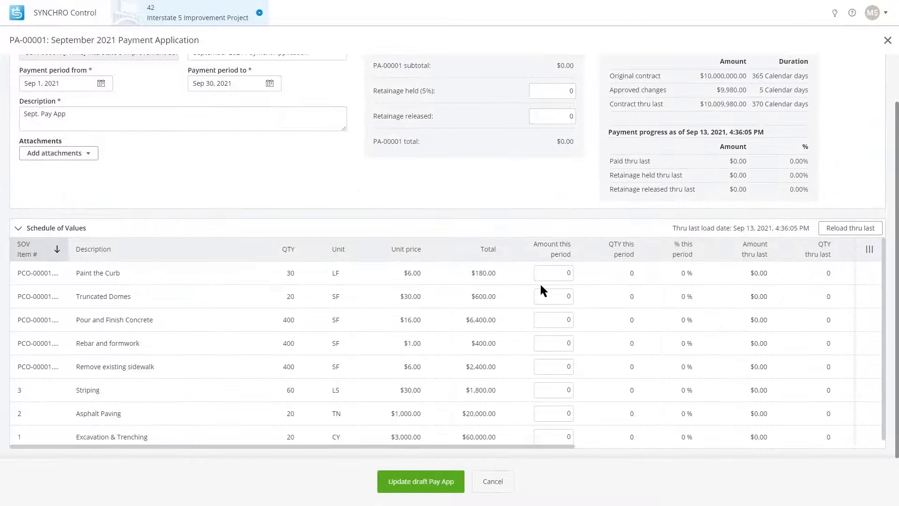
left_click(567, 271)
left_click(571, 274)
left_click(567, 344)
type("400")
Bill 3000 this period for Remove existing sidewalk, replacing a mistyped 2400
left_click(570, 367)
type("2400")
double_click(554, 366)
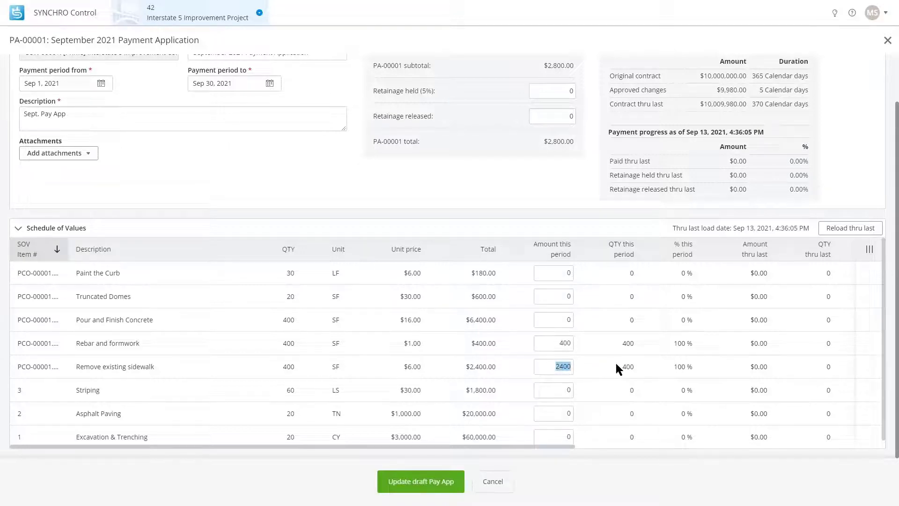
type("3000")
Bill 700 for Striping, 600 for Asphalt Paving and 60000 for Excavation & Trenching
mouse_move(562, 366)
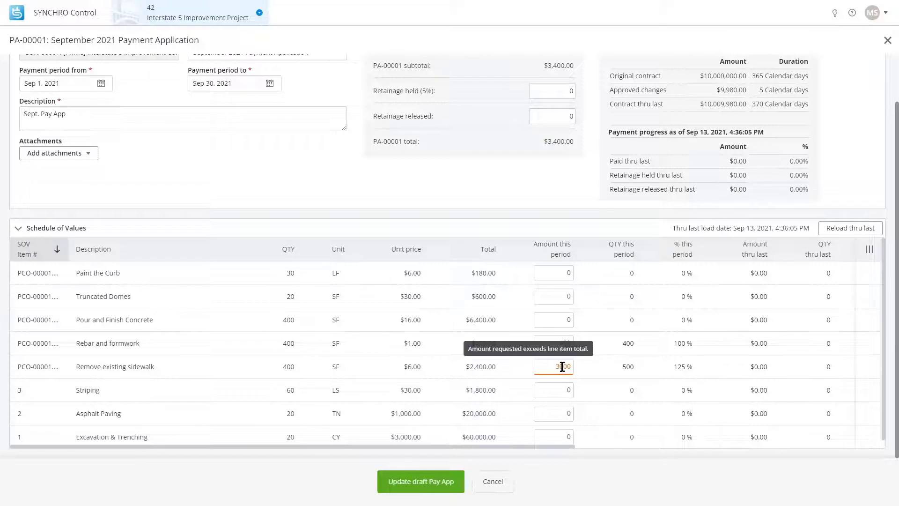
scroll(620, 387, "down", 1)
left_click(551, 387)
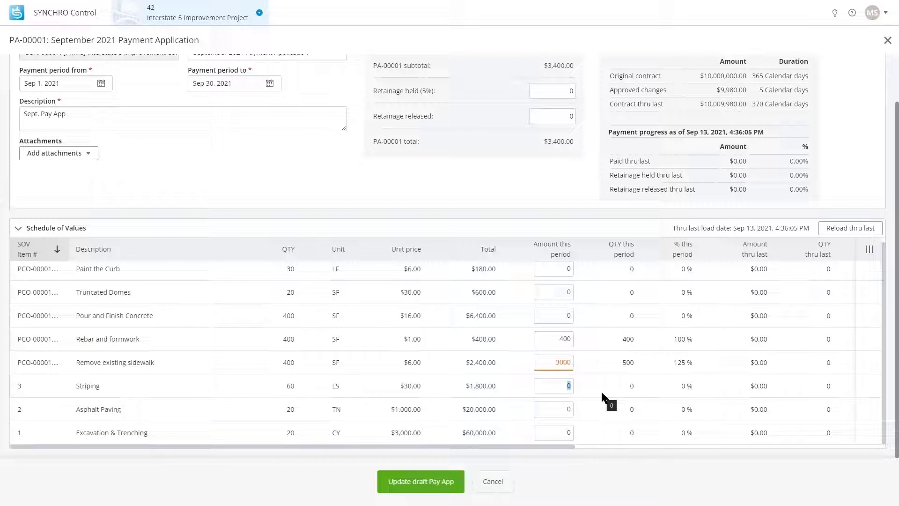
type("700")
left_click(559, 408)
type("600")
left_click(567, 433)
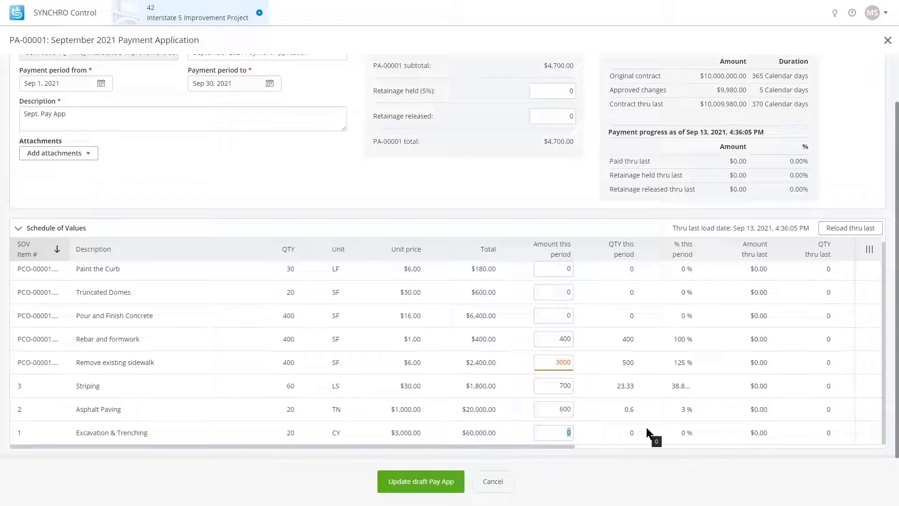
type("60000")
scroll(463, 130, "up", 2)
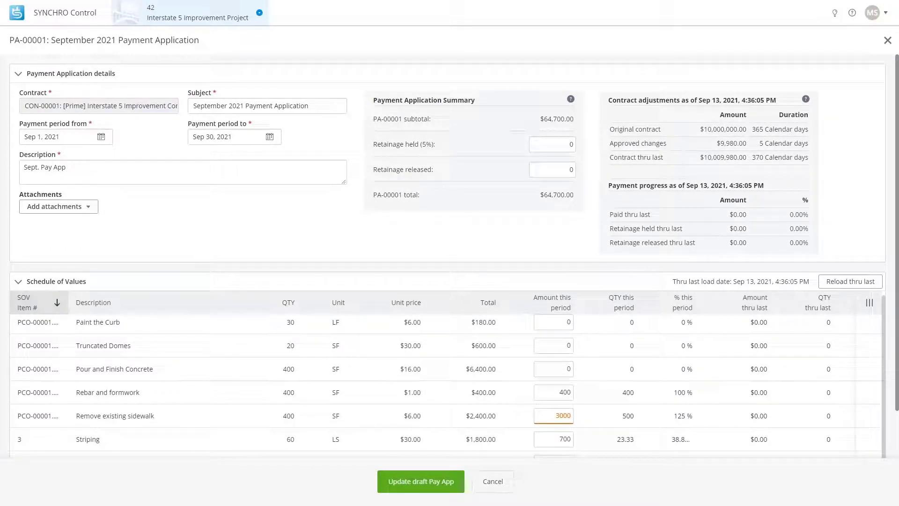
Calculate 64,700 × 0.05 = 3,235 in Calculator, then close it
left_click_drag(815, 209, 731, 152)
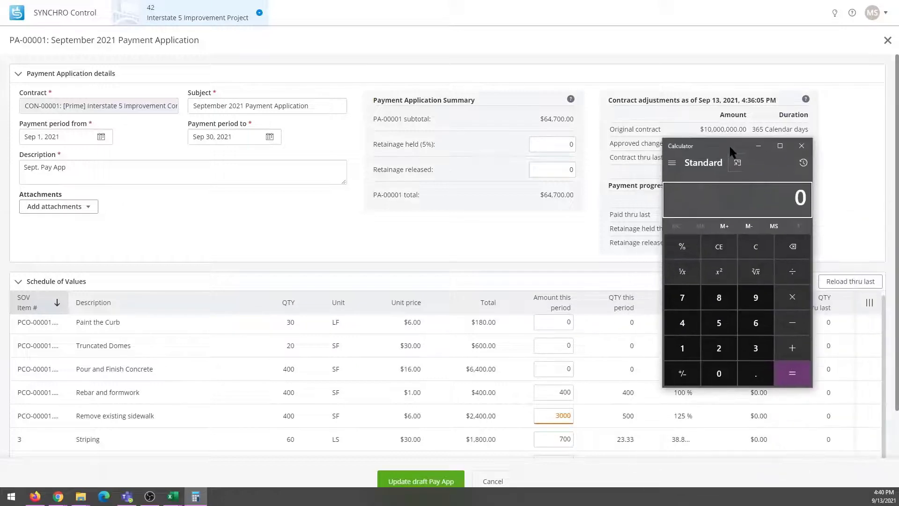
type("64700")
key("asterisk")
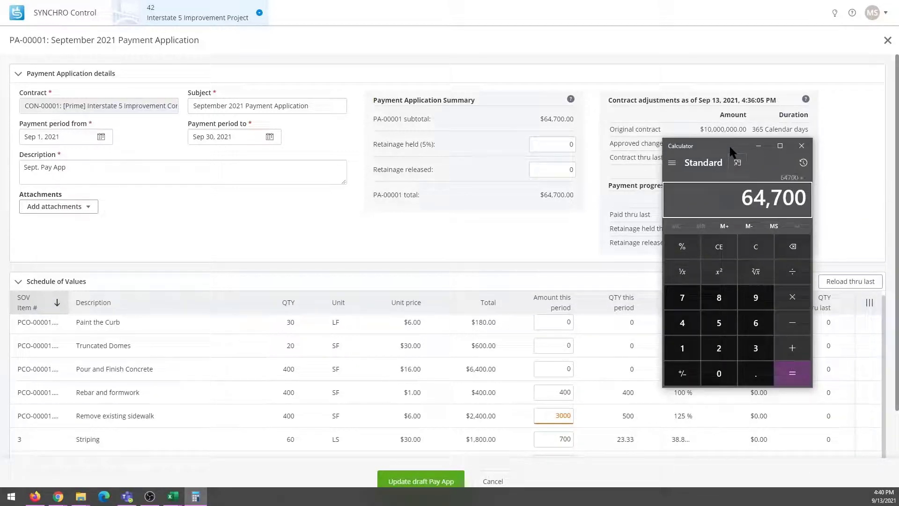
type("0.05")
key("Return")
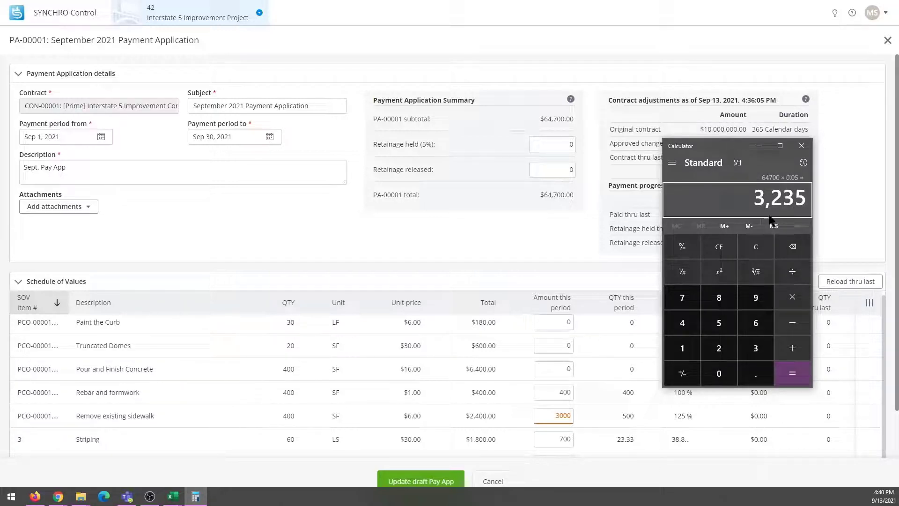
left_click(729, 137)
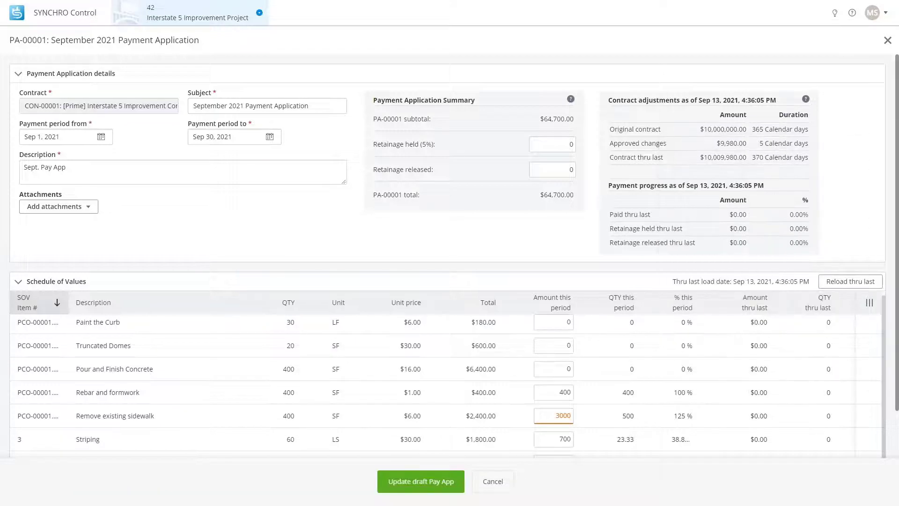
Enter 3235 as the Retainage held (5%) amount
left_click(555, 145)
type("3235")
left_click_drag(46, 41, 9, 42)
left_click(63, 41)
Review the schedule of values and the Paid thru last amount in the Edit Pay App form
scroll(539, 276, "down", 2)
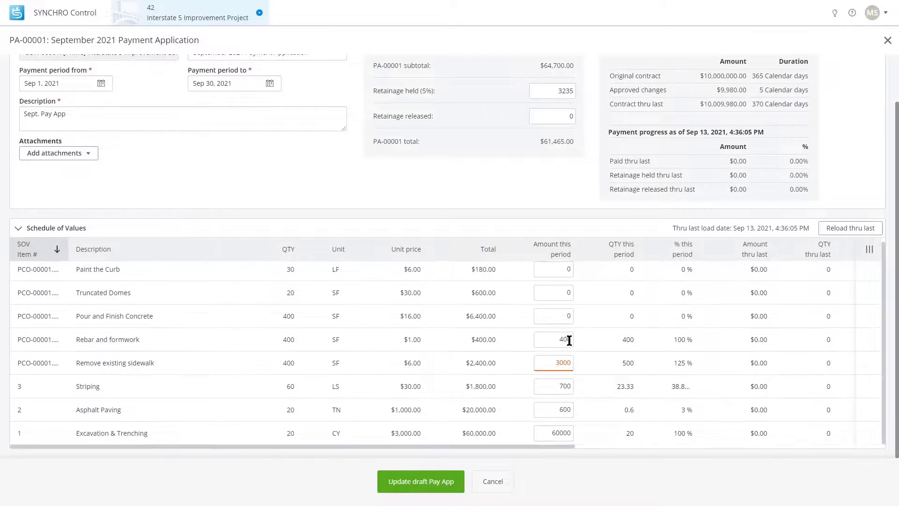
scroll(796, 213, "up", 2)
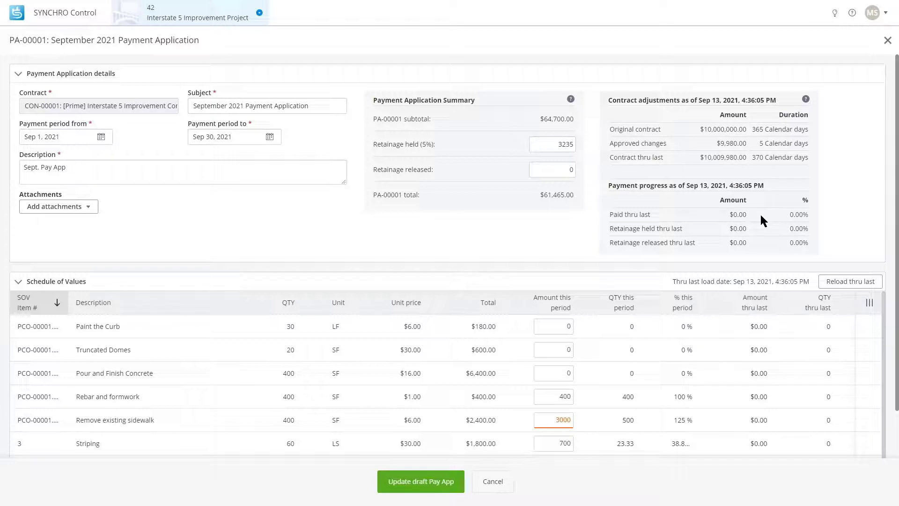
left_click_drag(730, 213, 739, 214)
left_click(744, 224)
scroll(445, 193, "down", 2)
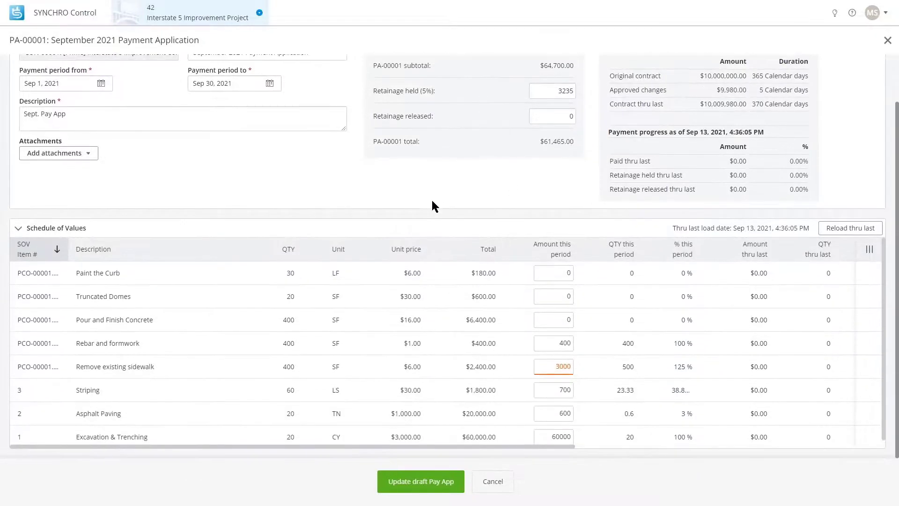
Save the draft PA-00001 and choose External rejection from the approval options
left_click(446, 482)
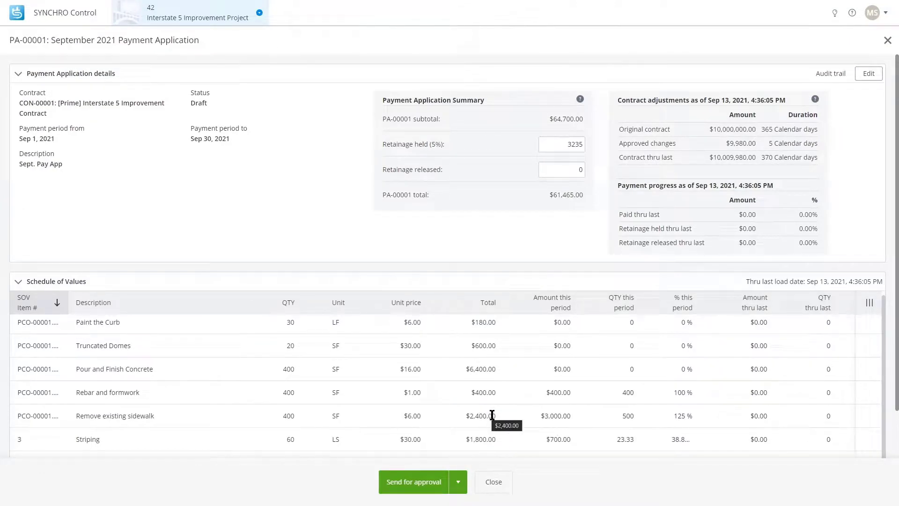
scroll(603, 413, "up", 1)
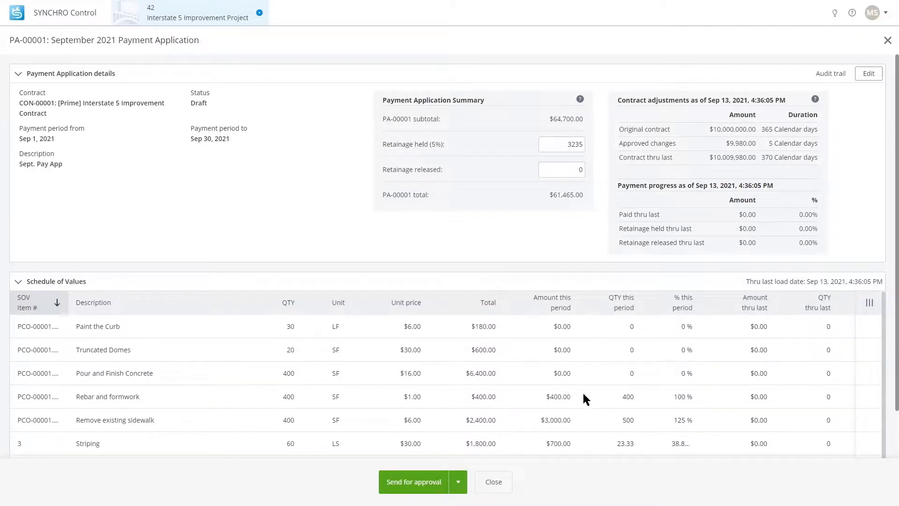
left_click(458, 484)
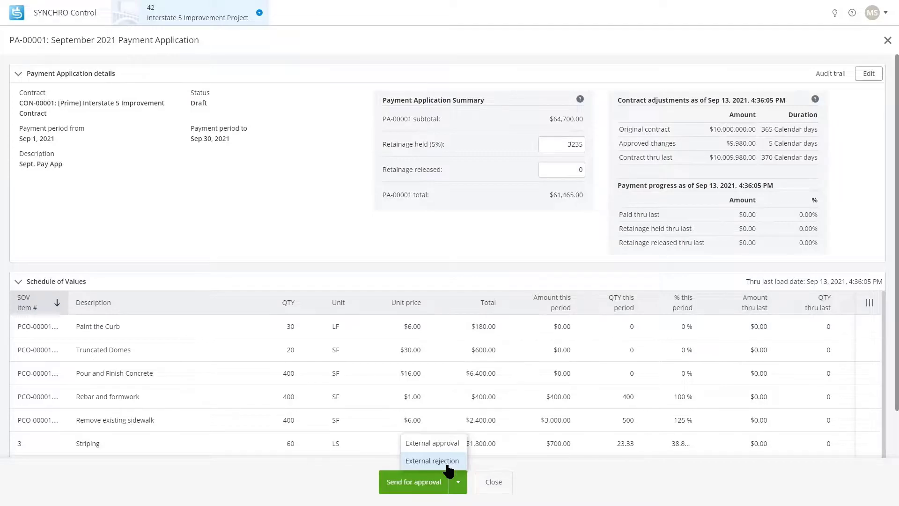
left_click(449, 462)
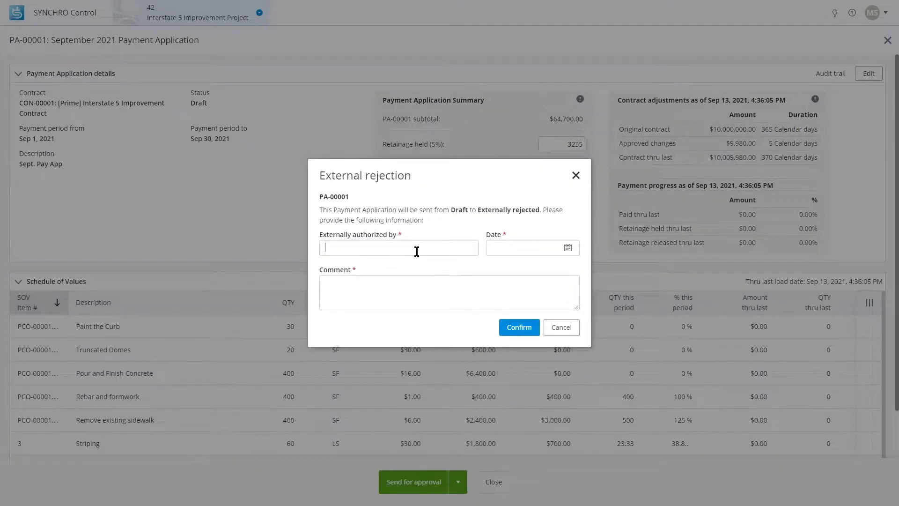
Externally reject PA-00001 dated Sep 13, 2021, with the approver's name and an overbilling comment
type("Jane Doe")
left_click(517, 248)
left_click(490, 329)
type("It's not the end of the mont")
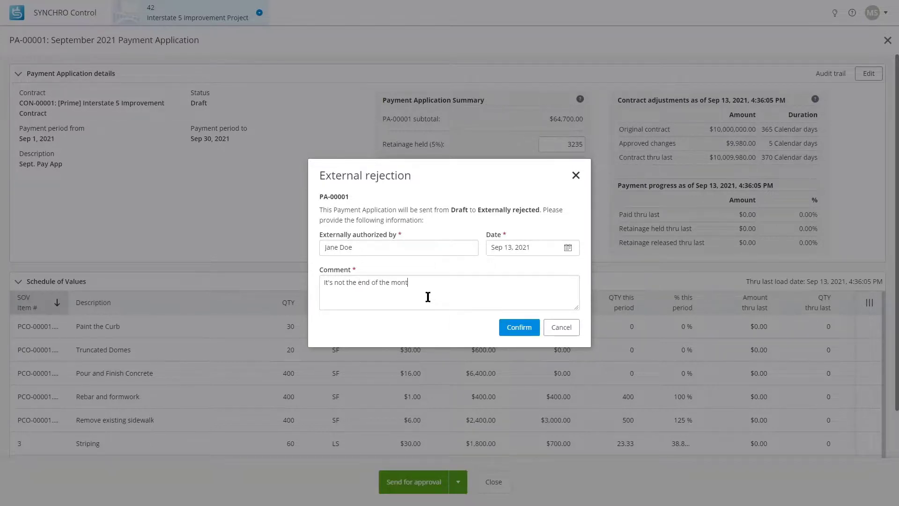
type("h yet AND you are overbilling for de")
key("BackSpace")
key("BackSpace")
type("demo, which ")
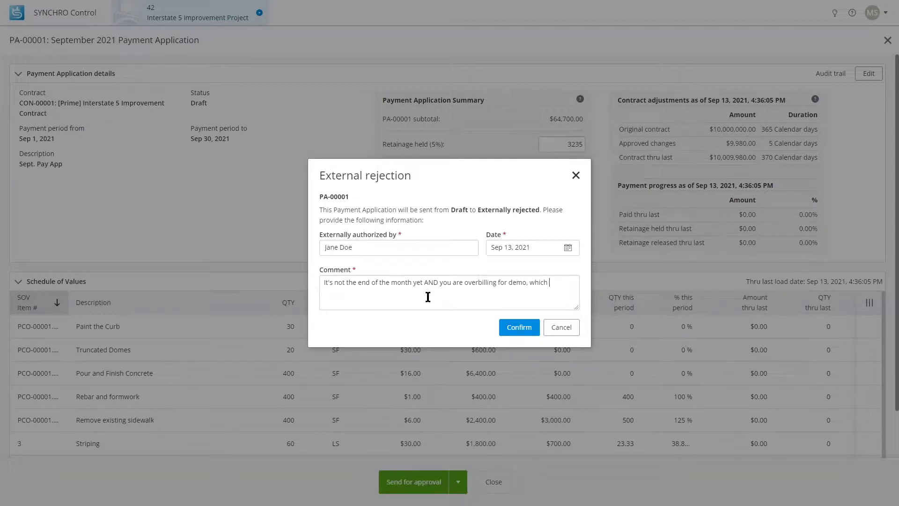
type("we will not approve.")
left_click(518, 327)
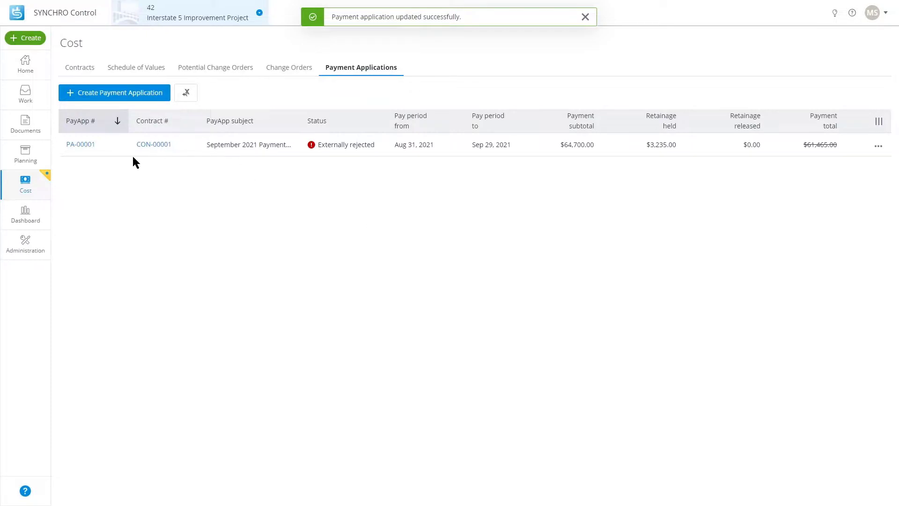
Open PA-00001 from the Payment Applications list and start a revision of it
left_click(81, 144)
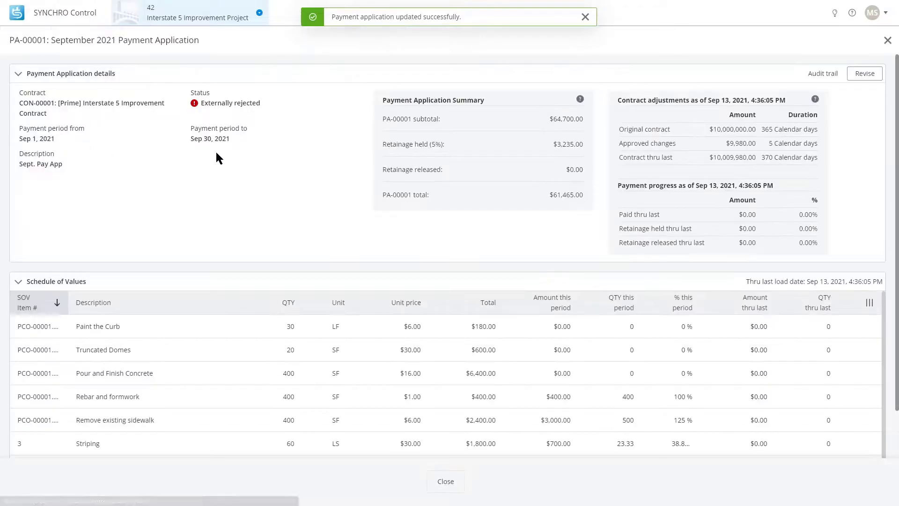
left_click(870, 76)
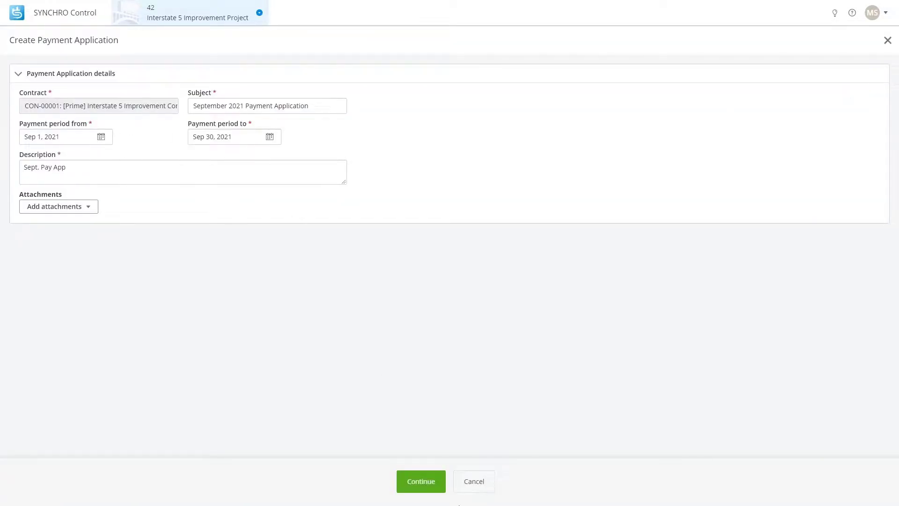
Create revision PA-00001.1 with Remove existing sidewalk amount changed from 3000 to 2400, and save the draft
left_click(436, 480)
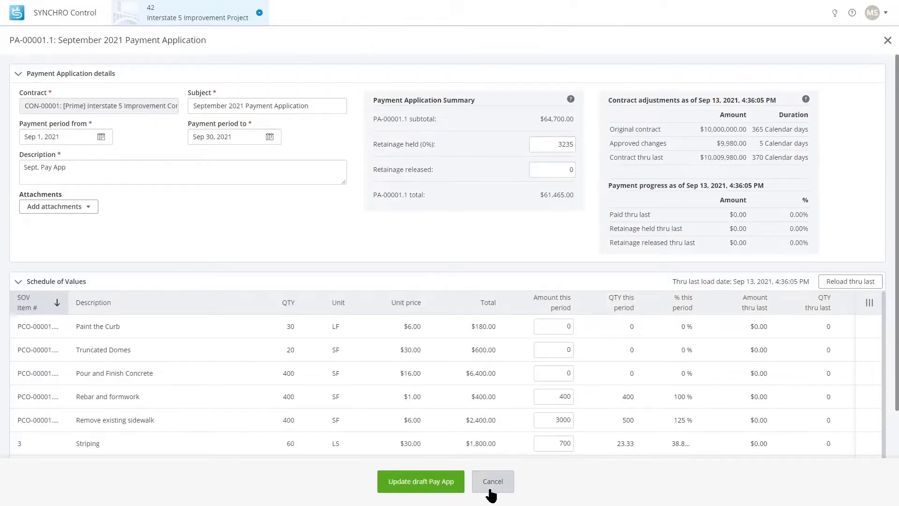
scroll(576, 384, "down", 1)
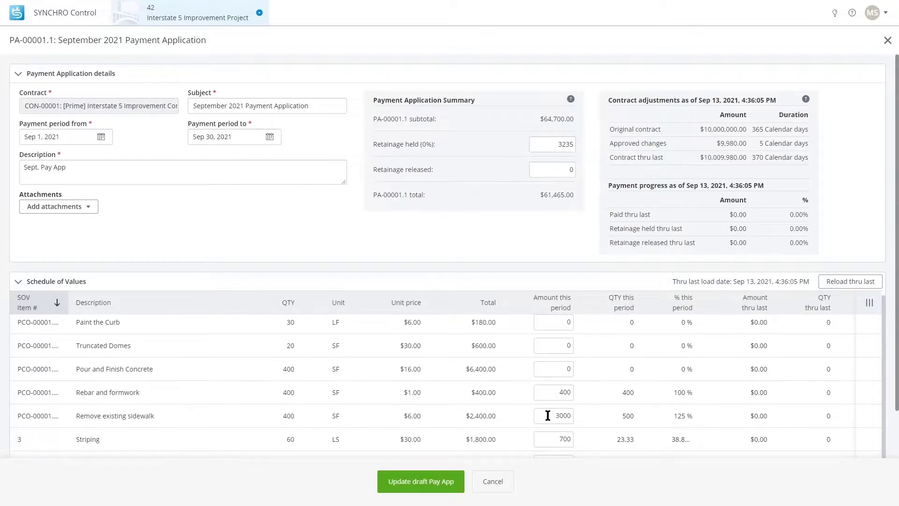
double_click(548, 415)
type("2400")
scroll(680, 403, "down", 2)
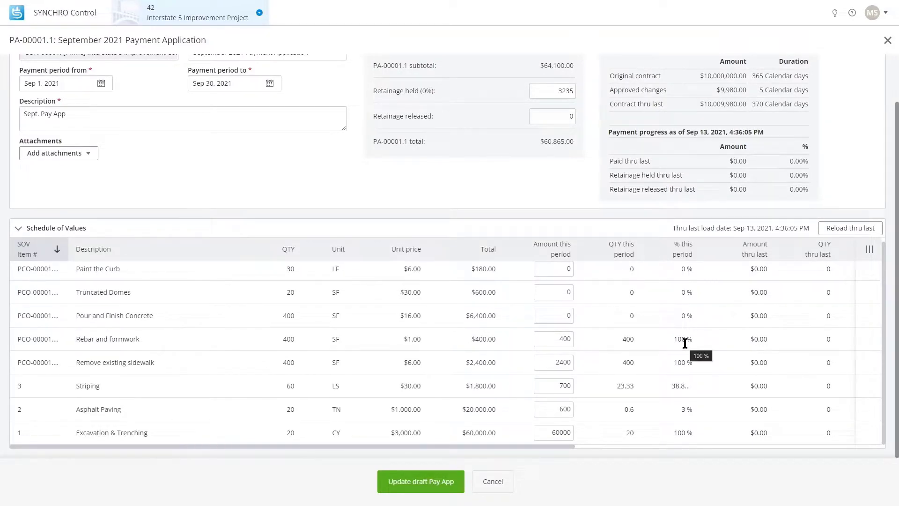
left_click(421, 483)
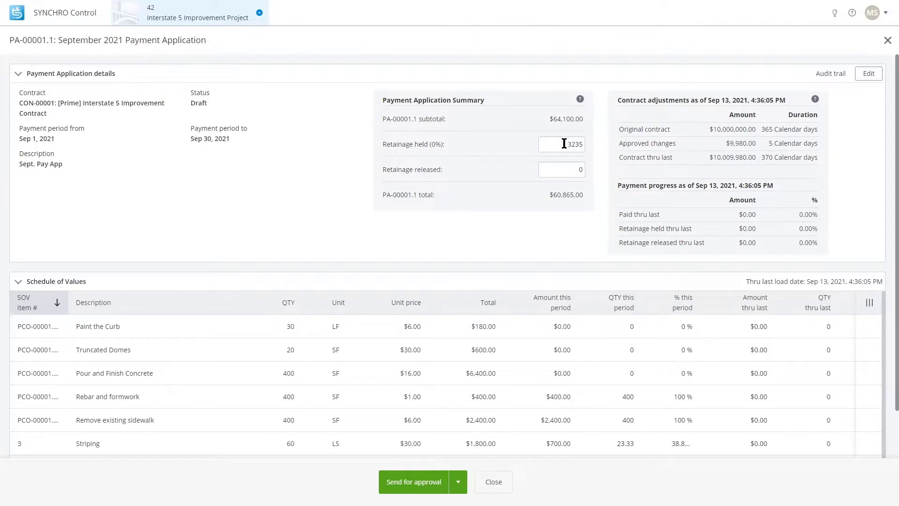
Calculate 60865 × 0.05 = 3,043.25 in Calculator for the new 5% retainage
key("alt+Tab")
left_click_drag(623, 164, 714, 155)
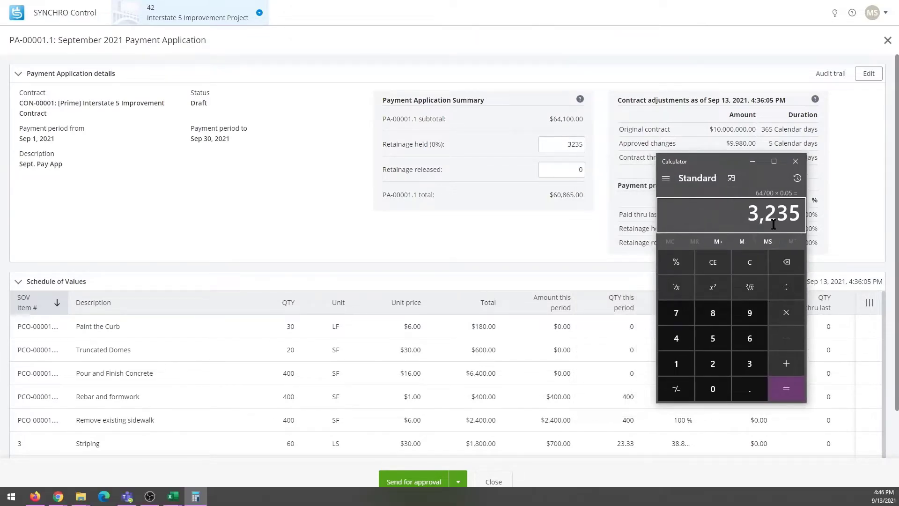
type("60865*0.05")
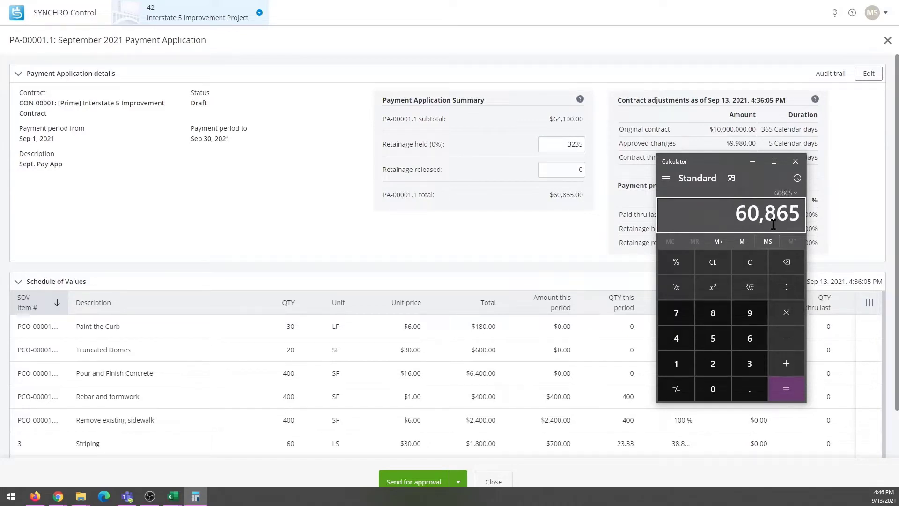
key("Return")
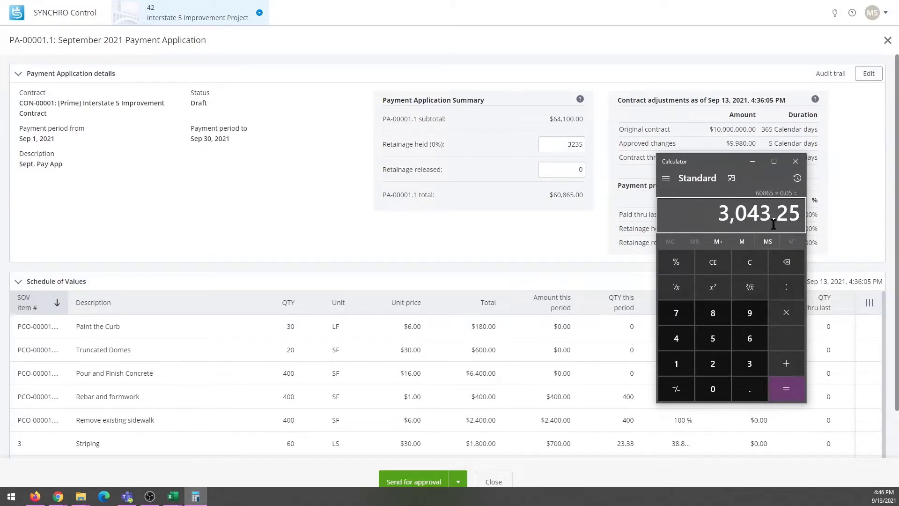
left_click(740, 155)
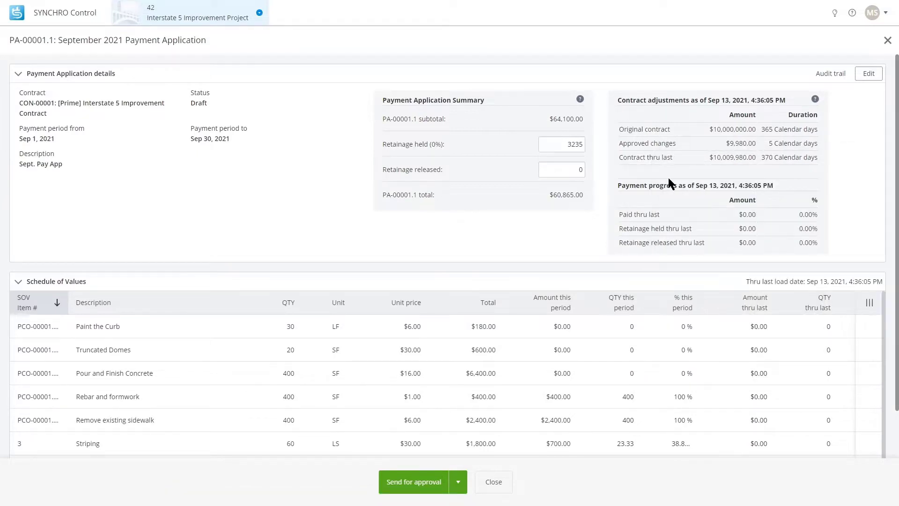
Replace the 3235 retainage held with 3043.25, making the PA-00001.1 total $61,056.75
key("ctrl+a")
type("3043.25")
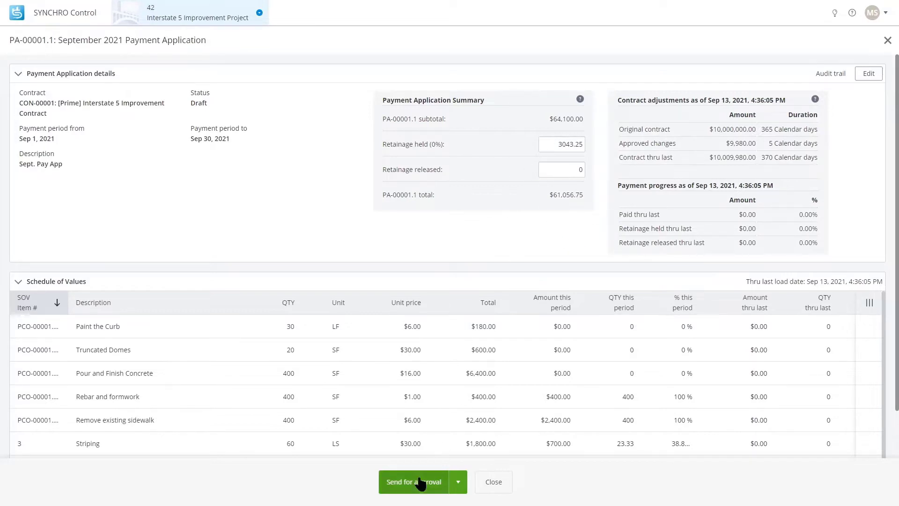
left_click(460, 487)
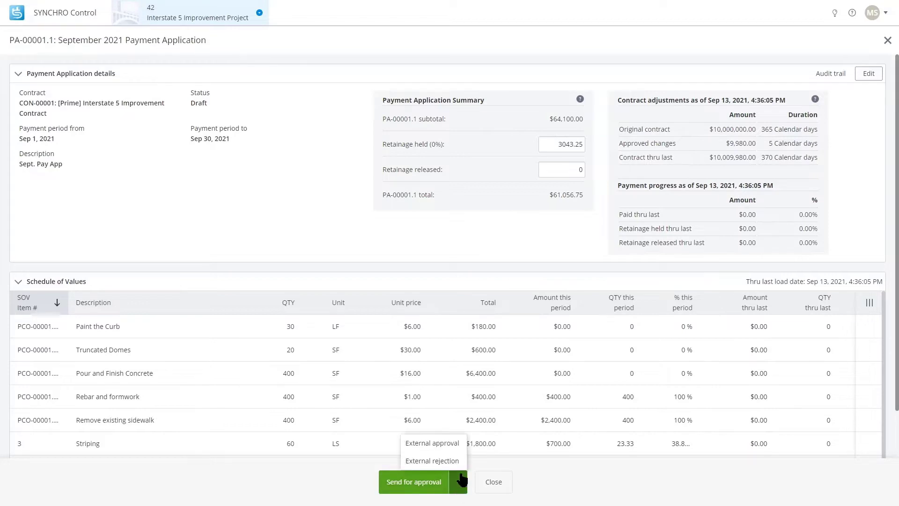